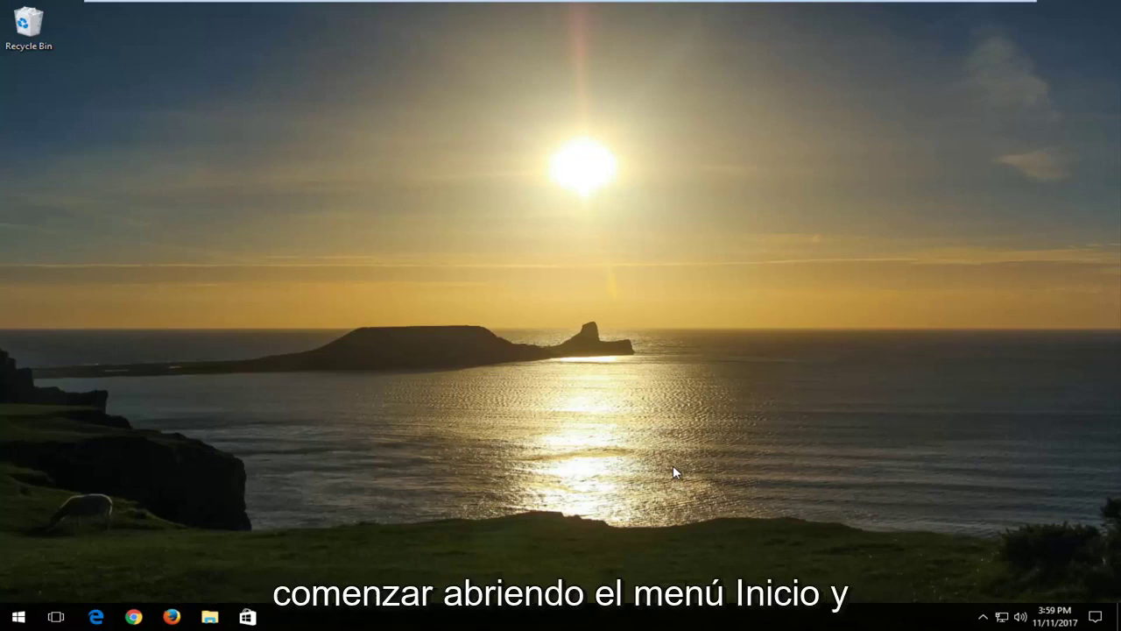
# Turn on 'Show hidden files, folders, and drives' in File Explorer Options and apply it
pyautogui.click(18, 616)
pyautogui.click(17, 617)
pyautogui.write('folder options')
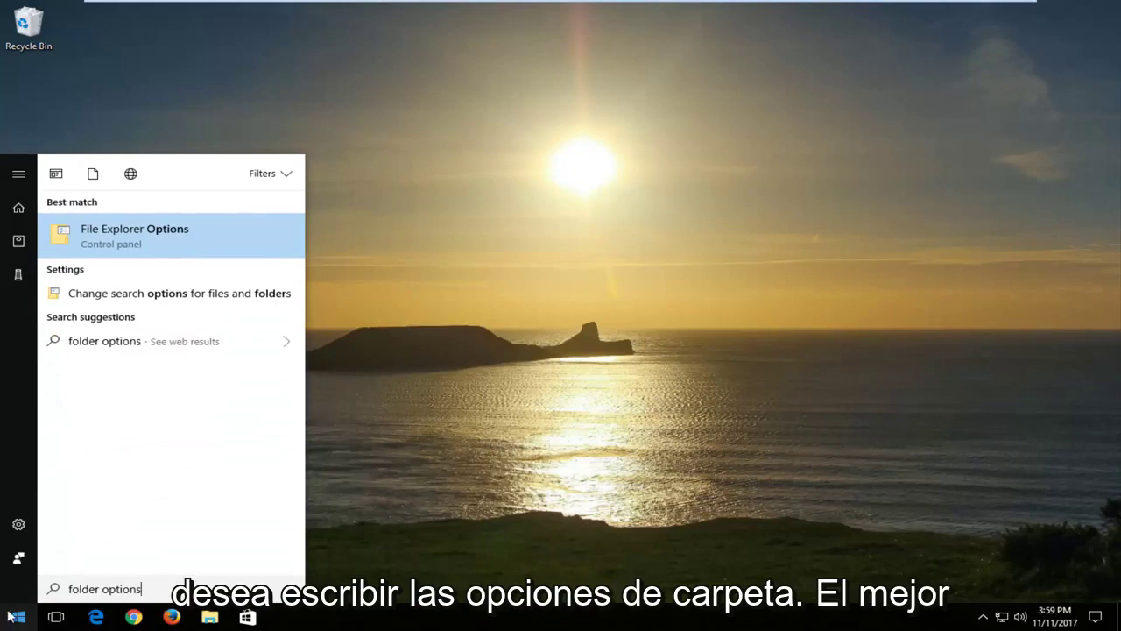
pyautogui.click(117, 235)
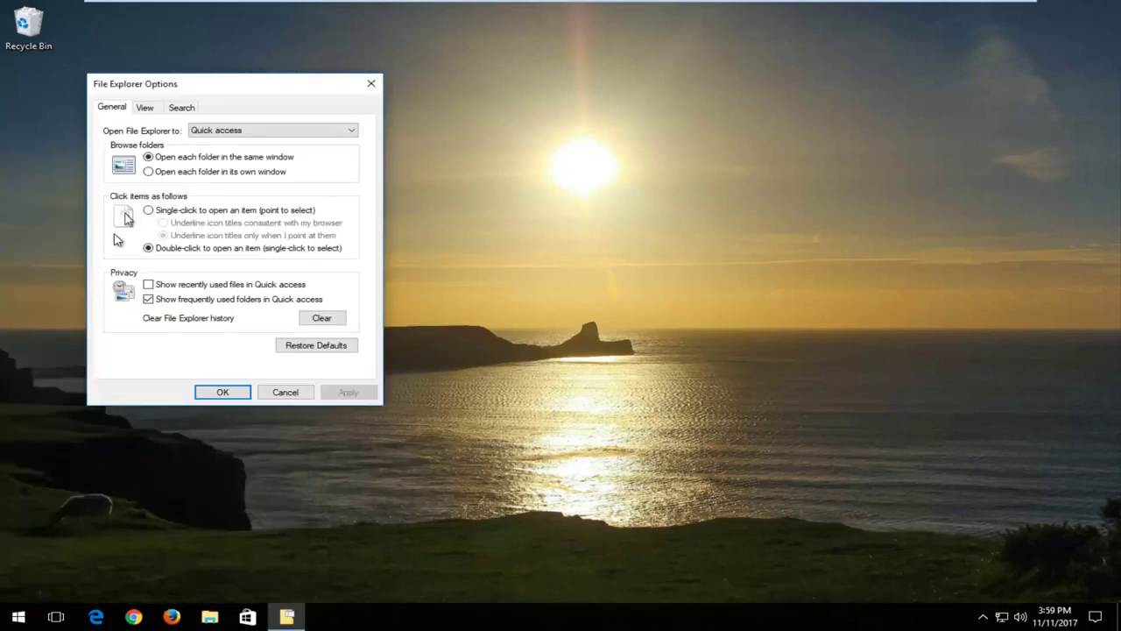
pyautogui.click(147, 110)
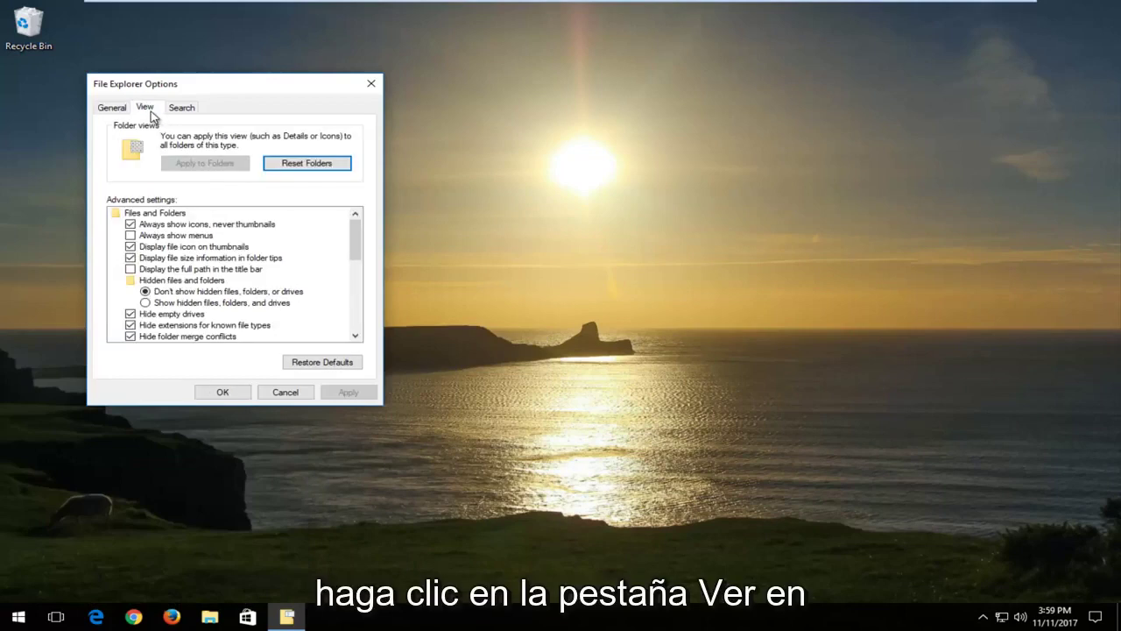
pyautogui.click(151, 307)
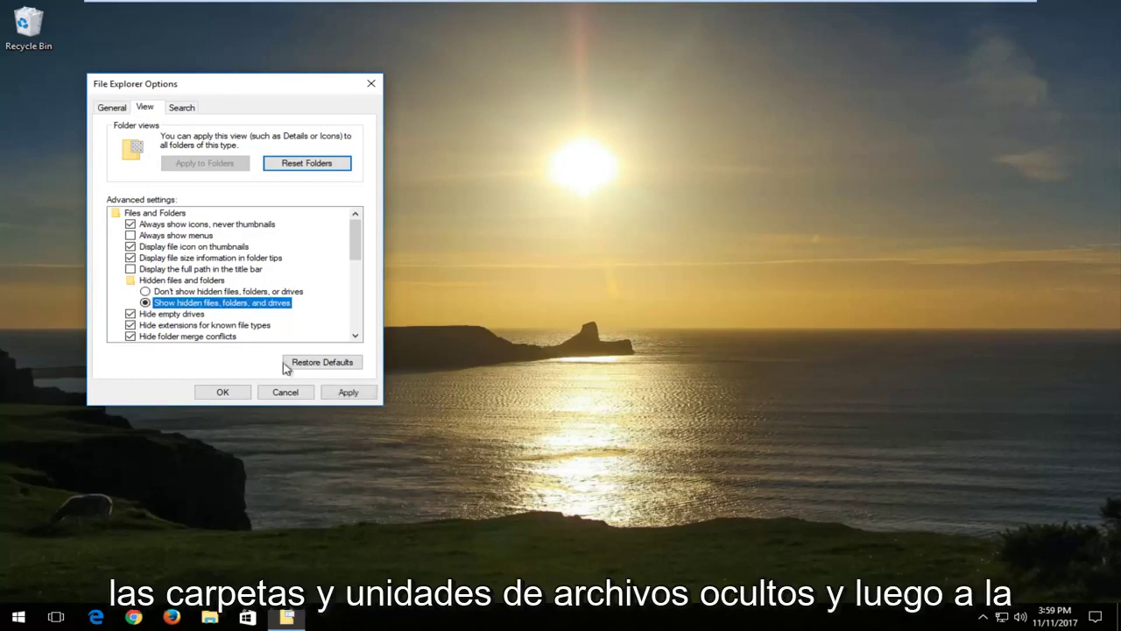
pyautogui.click(333, 390)
pyautogui.click(219, 393)
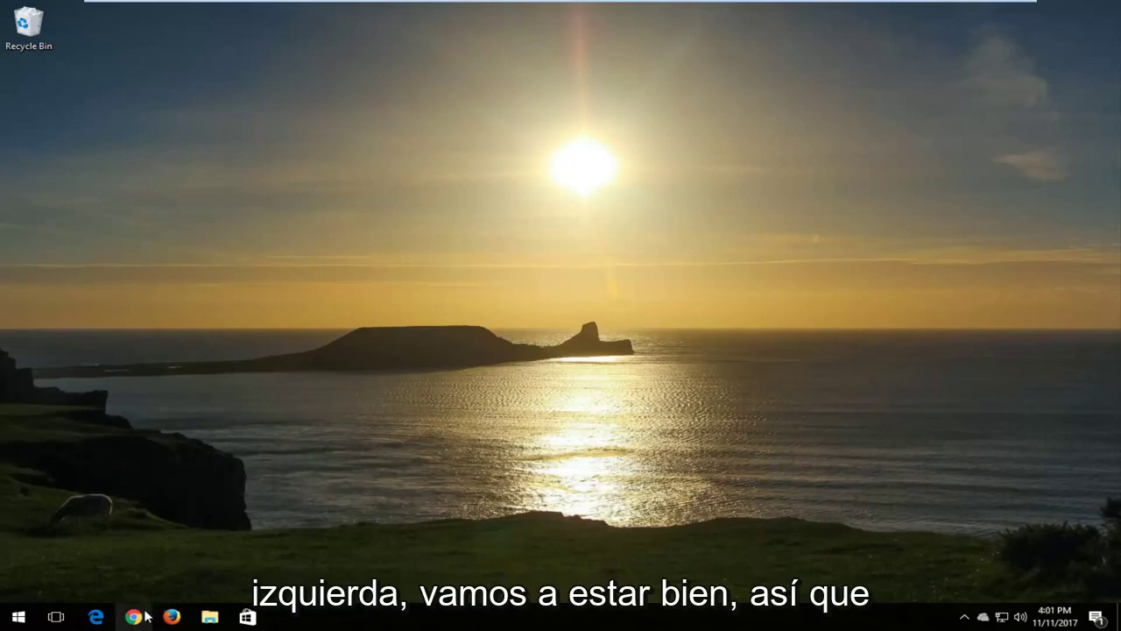
pyautogui.click(134, 617)
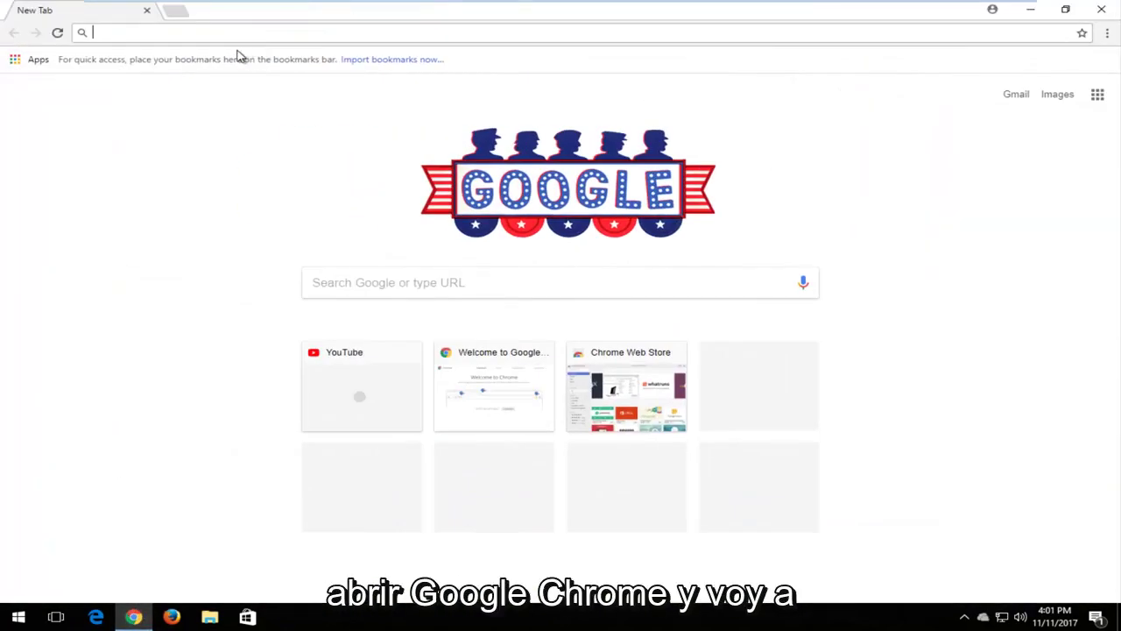
# Load google.com and search for 'vcruntime140.dll download'
pyautogui.write('google.com')
pyautogui.press('Return')
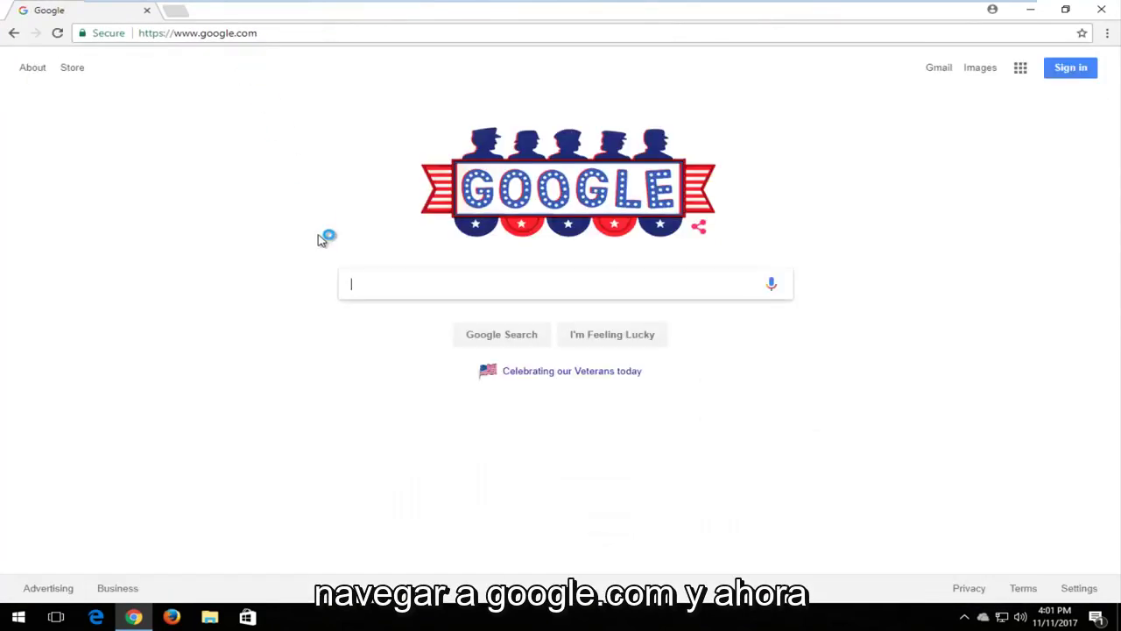
pyautogui.write('vcrubnt')
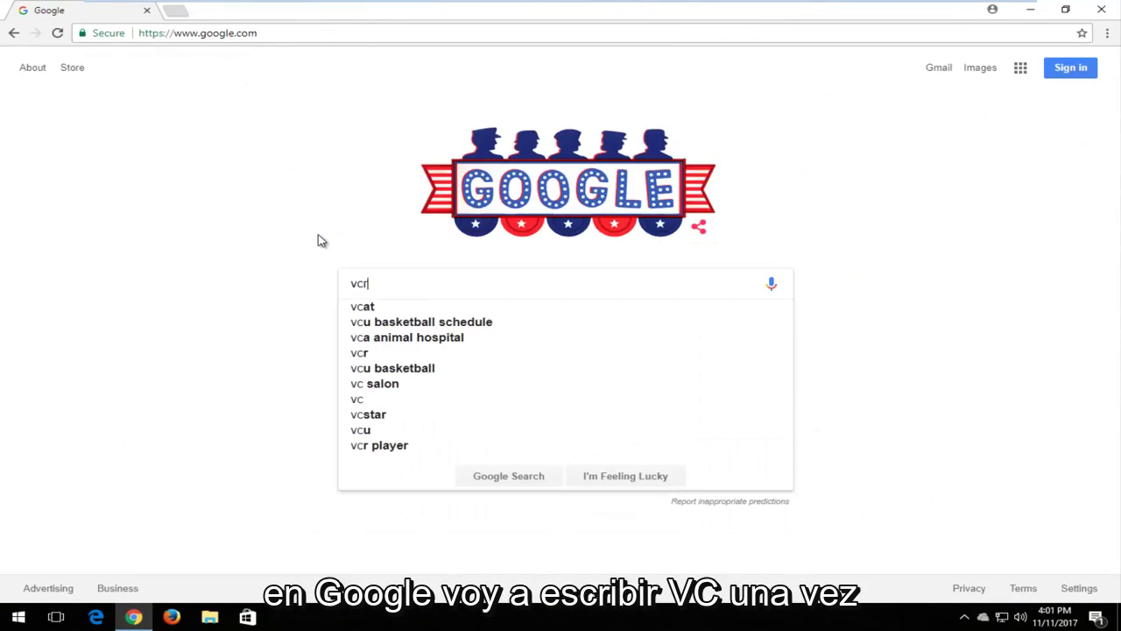
pyautogui.press('BackSpace')
pyautogui.press('BackSpace')
pyautogui.press('BackSpace')
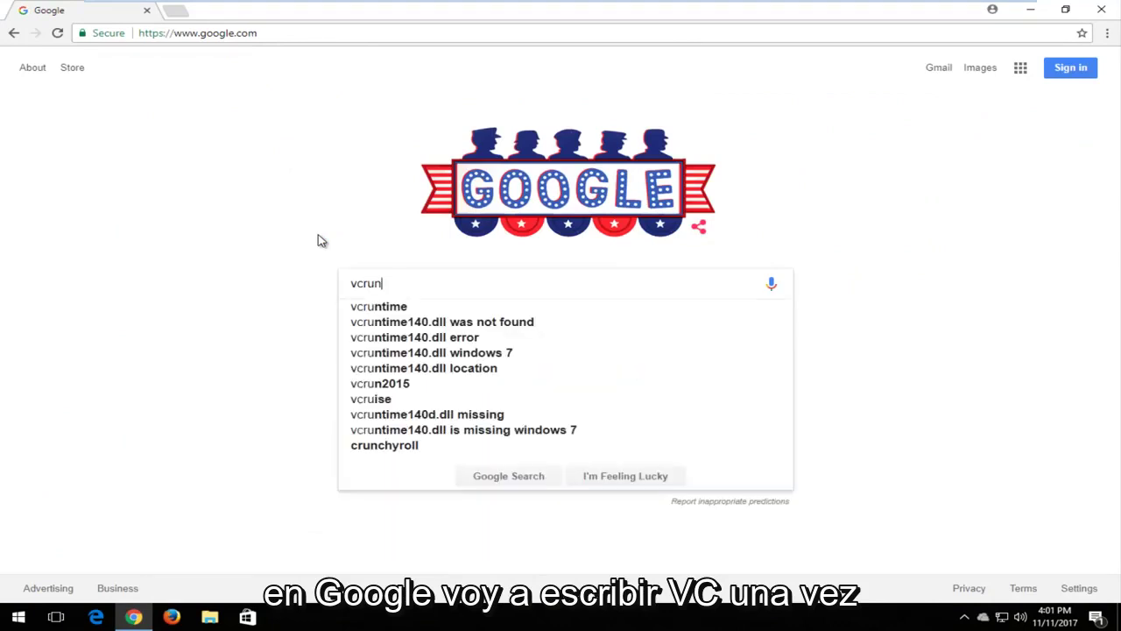
pyautogui.write('ntime140.dcl')
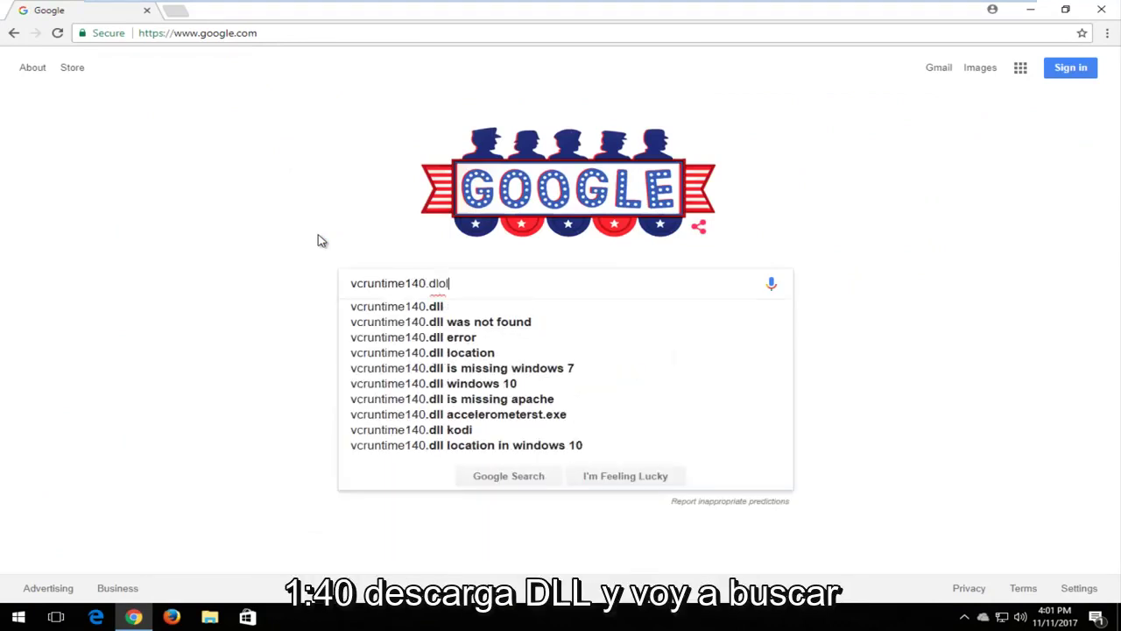
pyautogui.press('BackSpace')
pyautogui.press('BackSpace')
pyautogui.write('ll download')
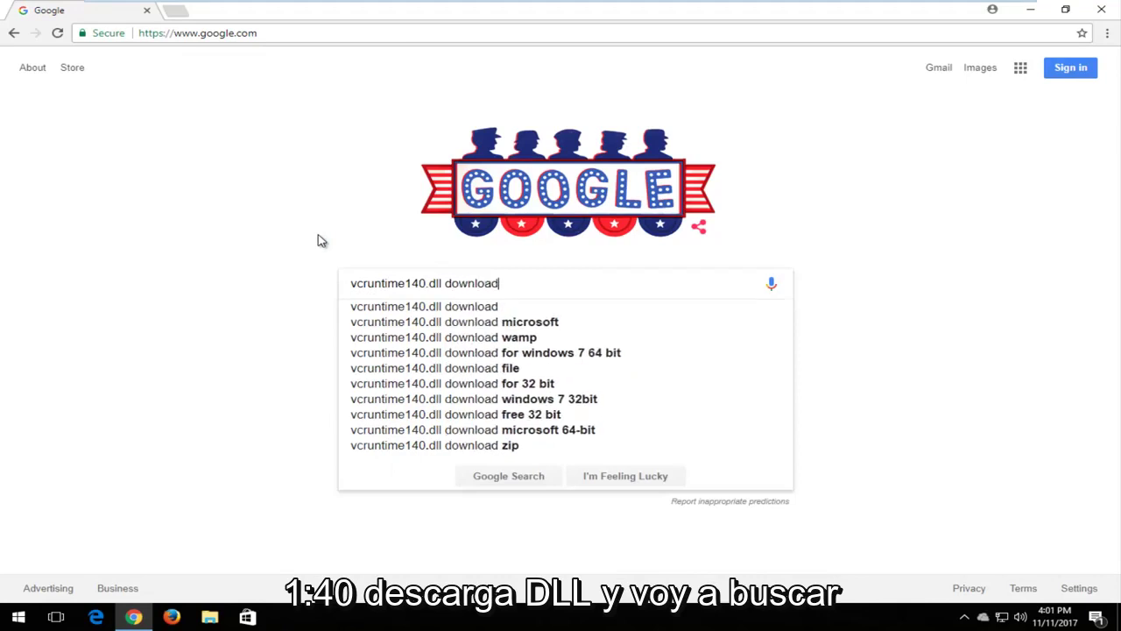
pyautogui.press('Return')
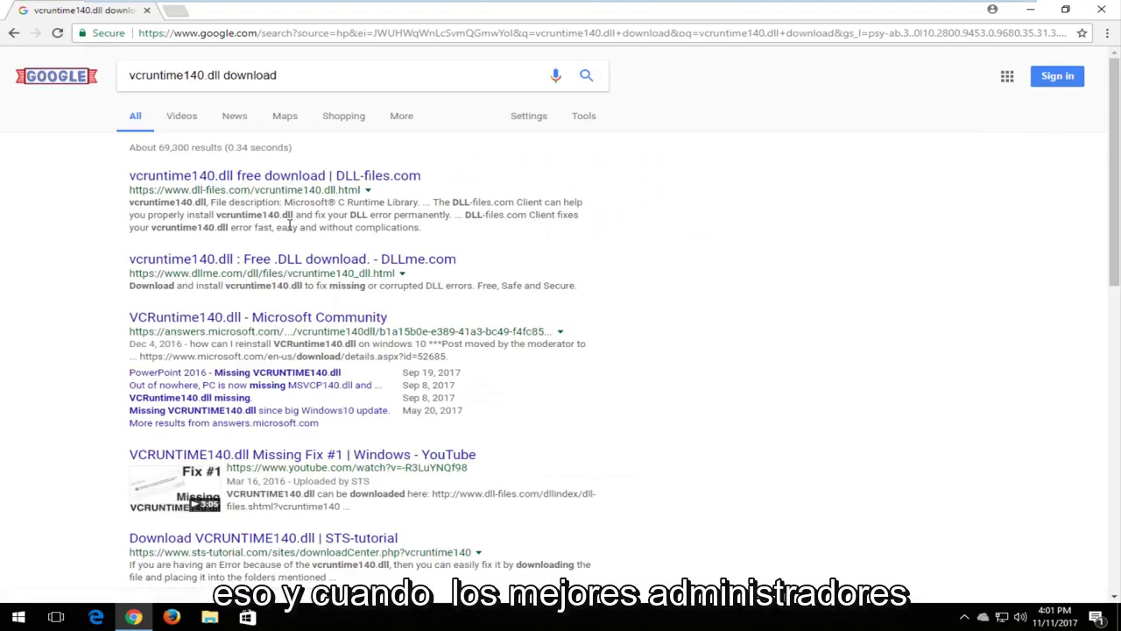
# Open the DLL-files.com result for vcruntime140.dll
pyautogui.moveTo(172, 191); pyautogui.dragTo(214, 191)
pyautogui.click(209, 191)
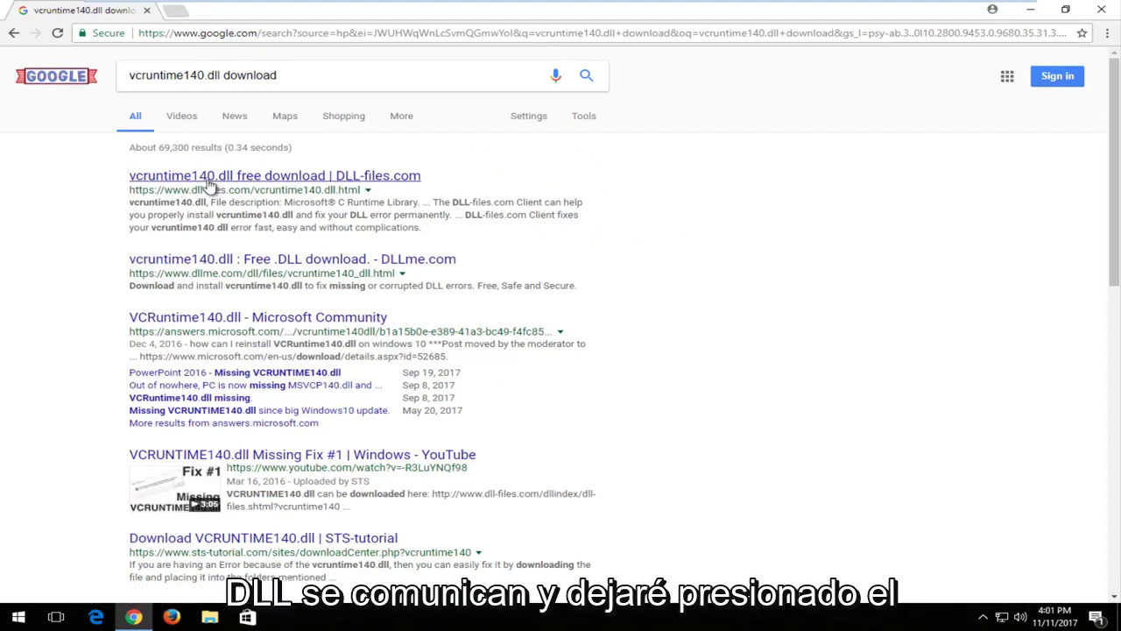
pyautogui.click(209, 180)
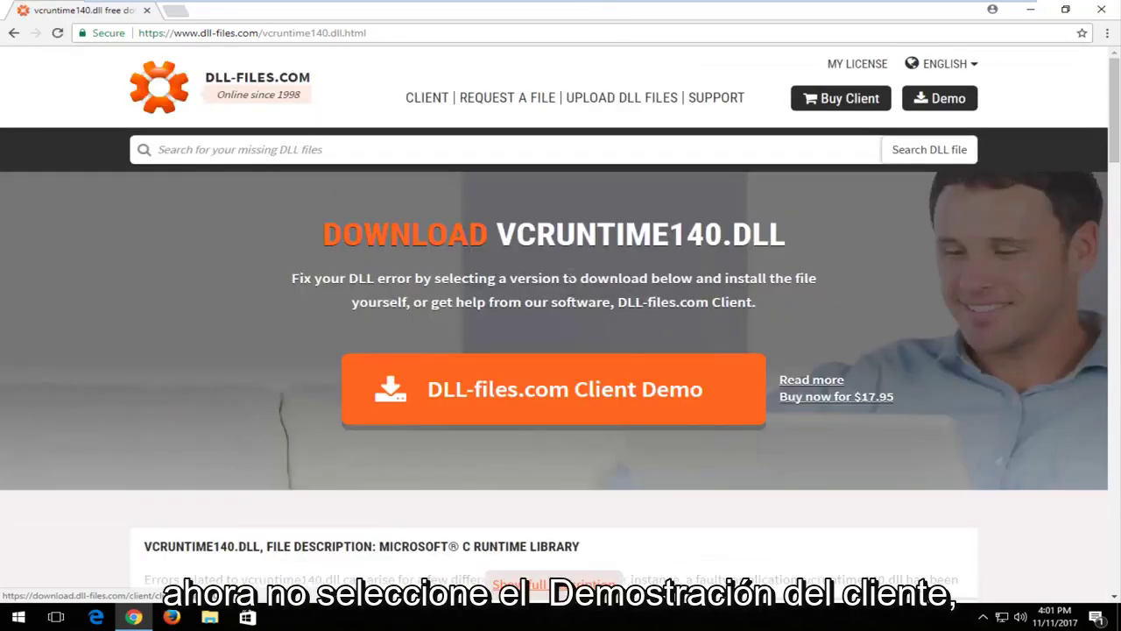
# Download the first 64bit version, 14.0.23918.0, from the available versions table
pyautogui.scroll(-6, 640, 275)
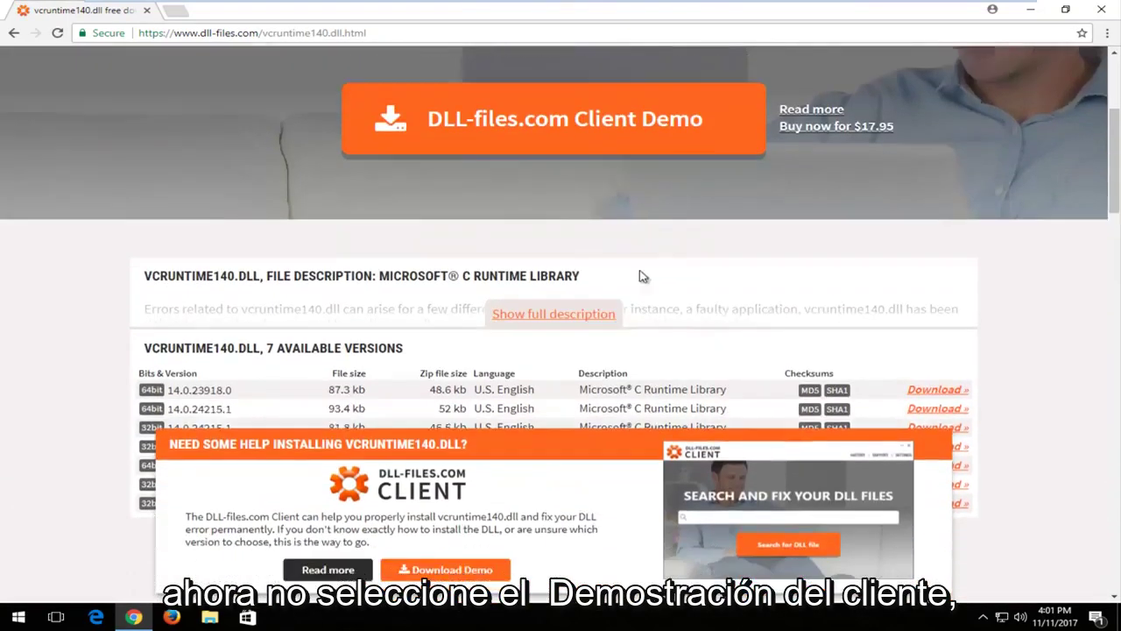
pyautogui.scroll(1, 249, 174)
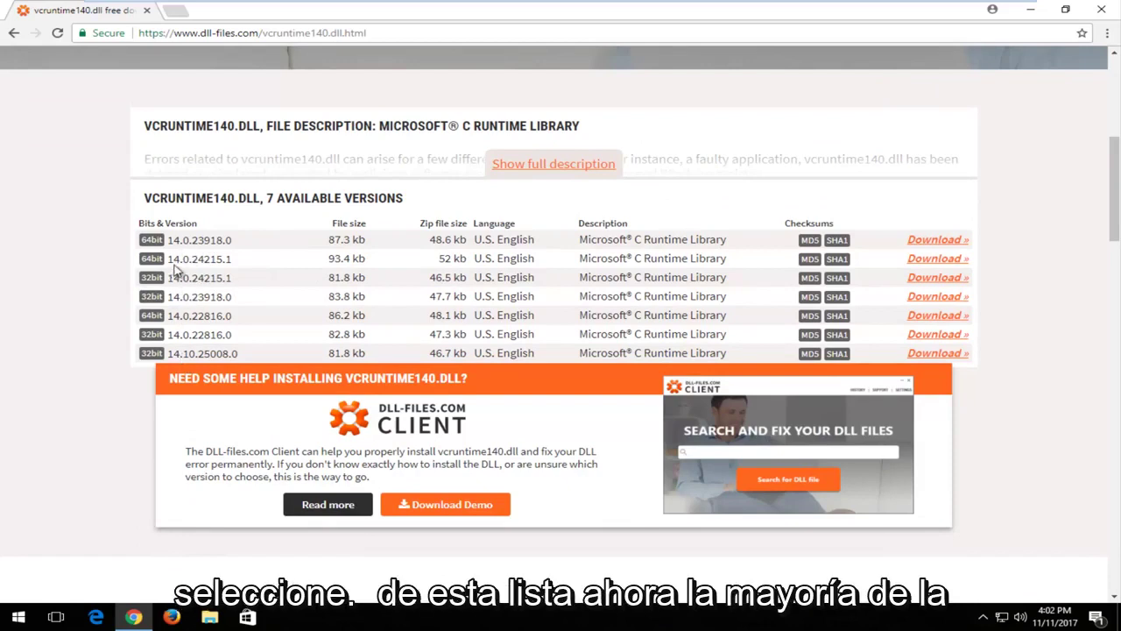
pyautogui.click(143, 256)
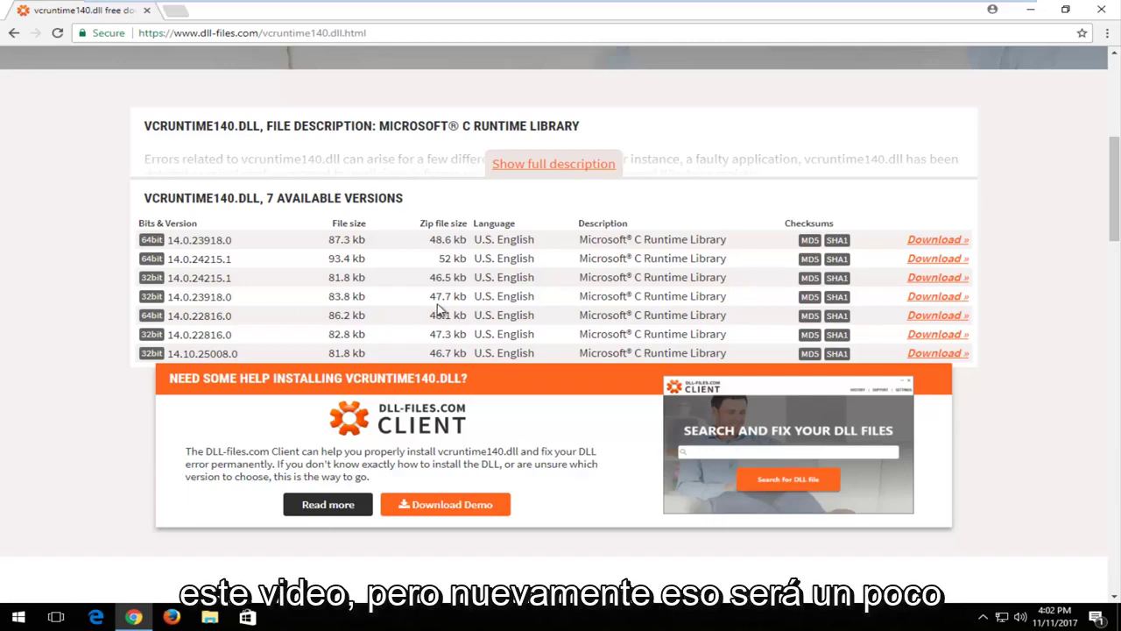
pyautogui.moveTo(435, 298); pyautogui.dragTo(540, 295)
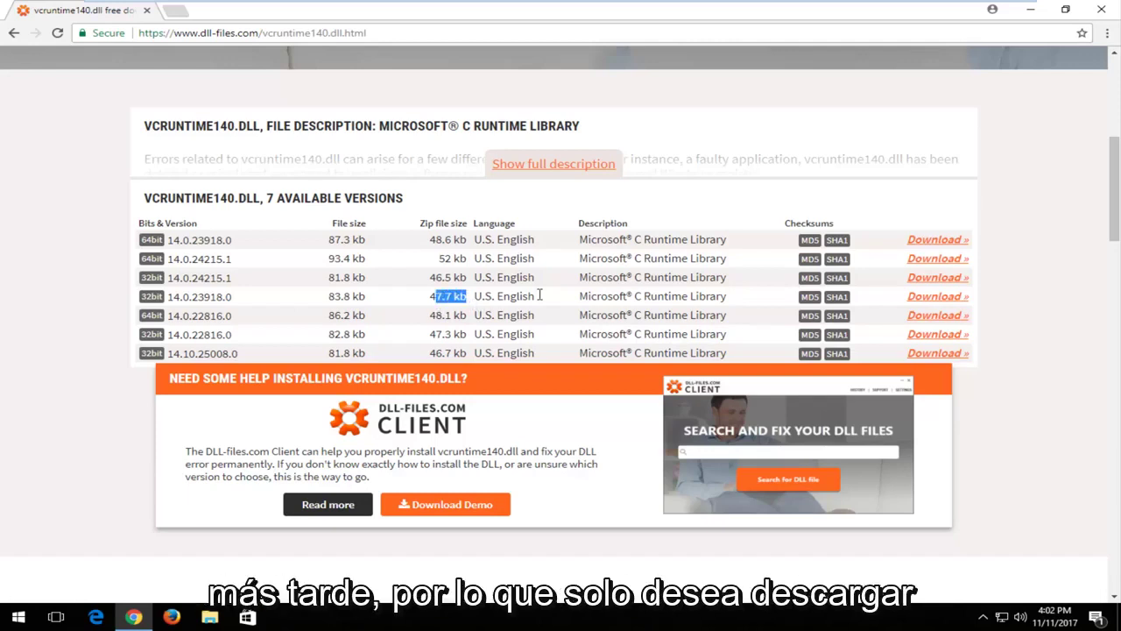
pyautogui.click(933, 243)
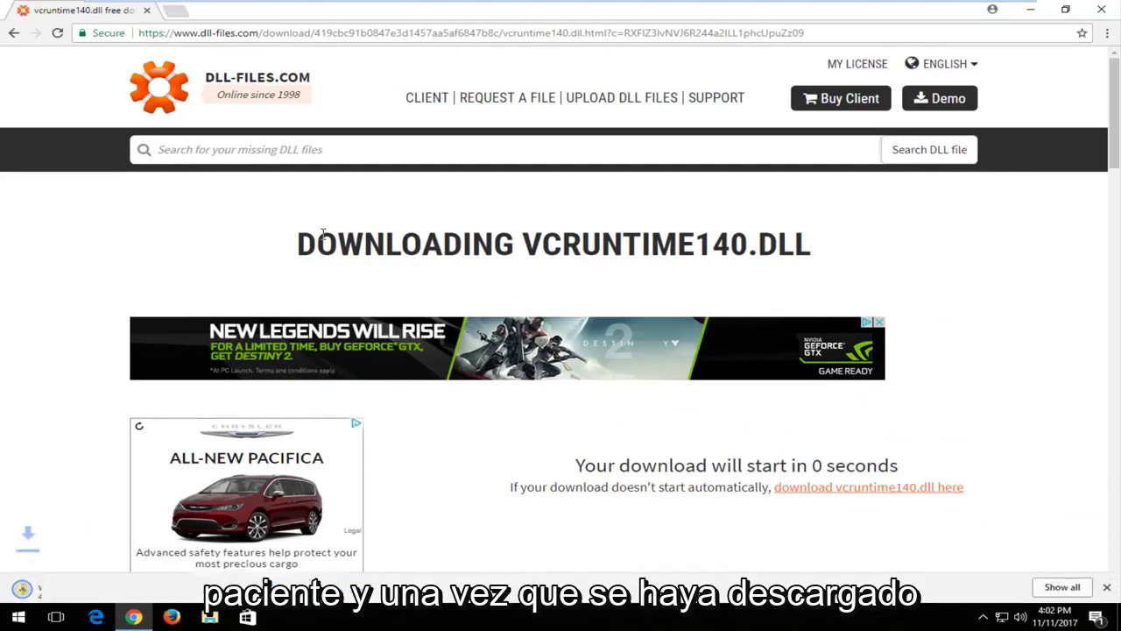
# Snap Chrome to the right half and show the downloaded zip in its folder
pyautogui.scroll(-5, 202, 341)
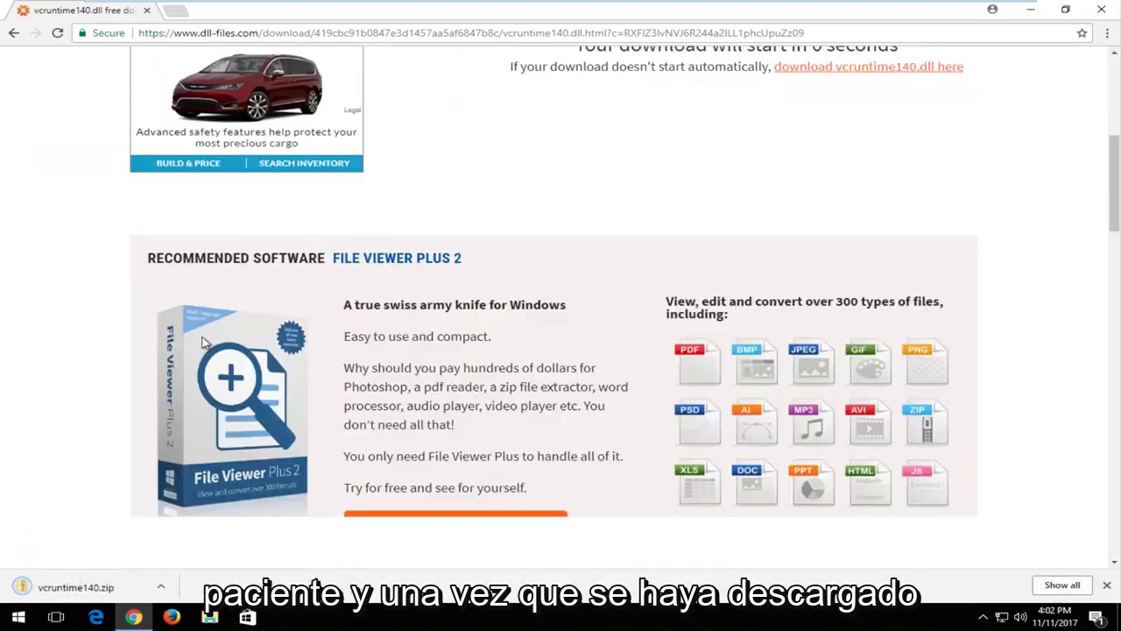
pyautogui.click(1063, 584)
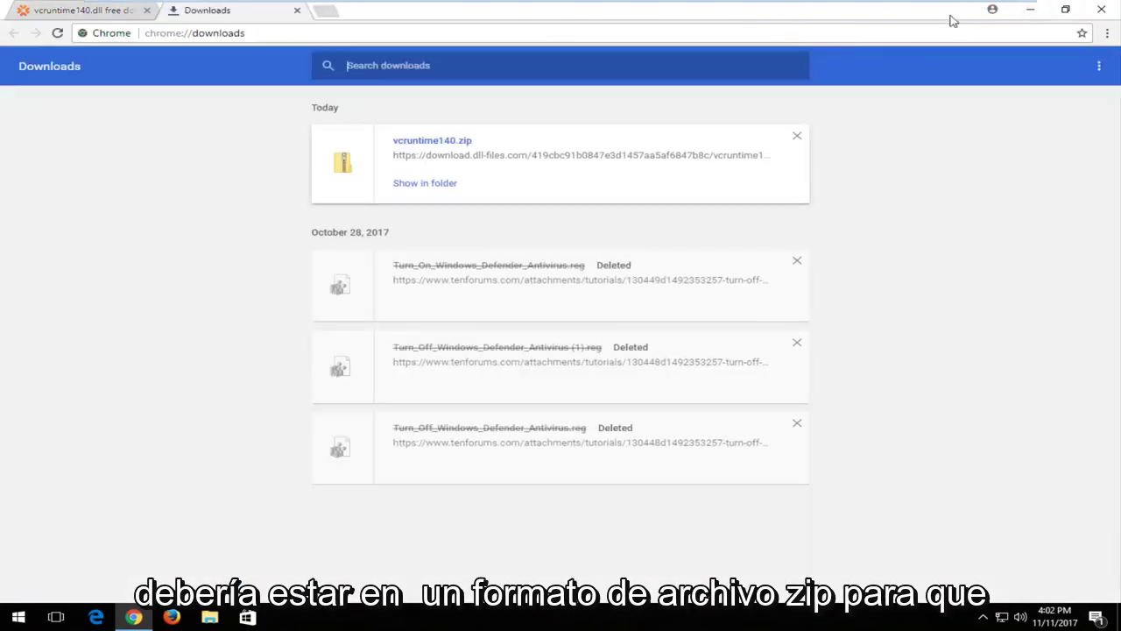
pyautogui.press('super+Right')
pyautogui.click(695, 197)
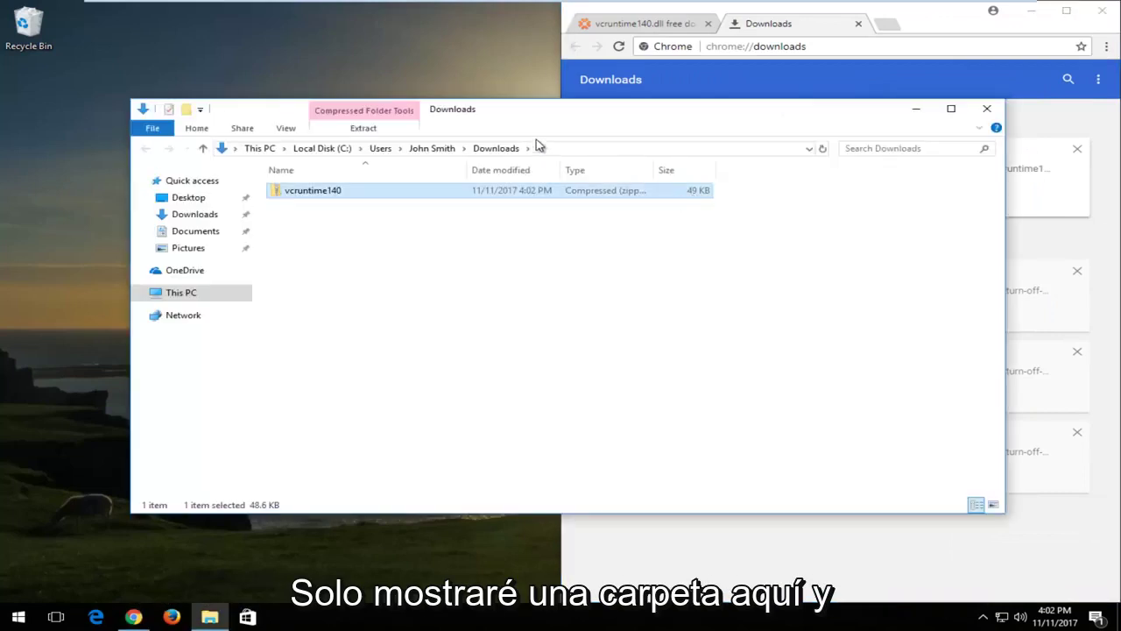
# Move vcruntime140.zip from Downloads onto the desktop and close Explorer and Chrome
pyautogui.moveTo(531, 113); pyautogui.dragTo(682, 116)
pyautogui.moveTo(484, 191); pyautogui.dragTo(204, 174)
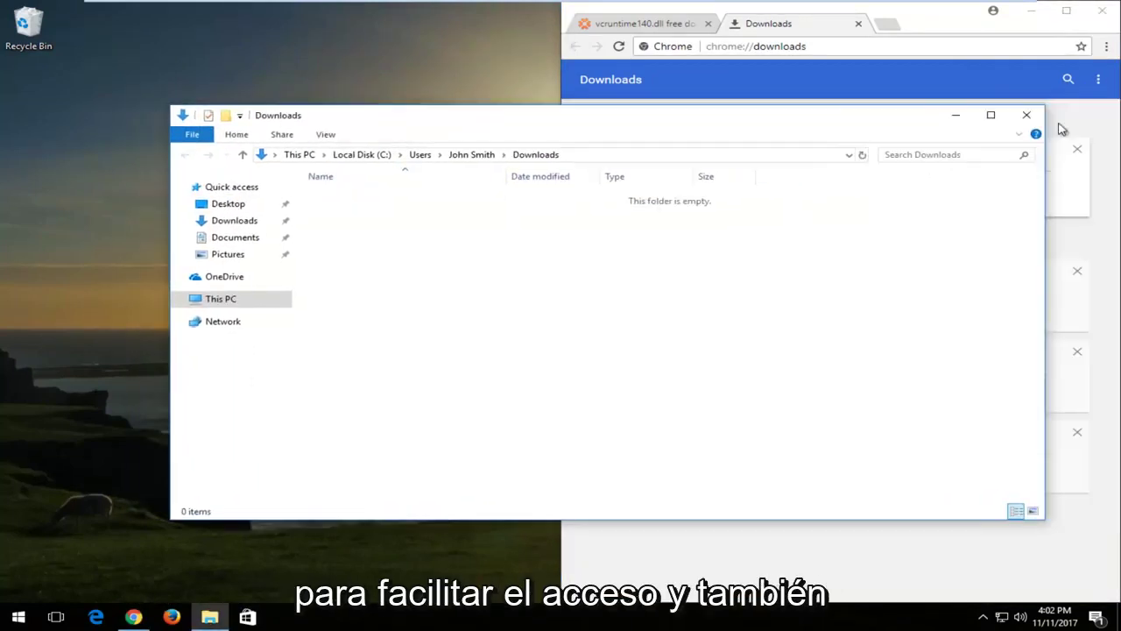
pyautogui.click(1026, 116)
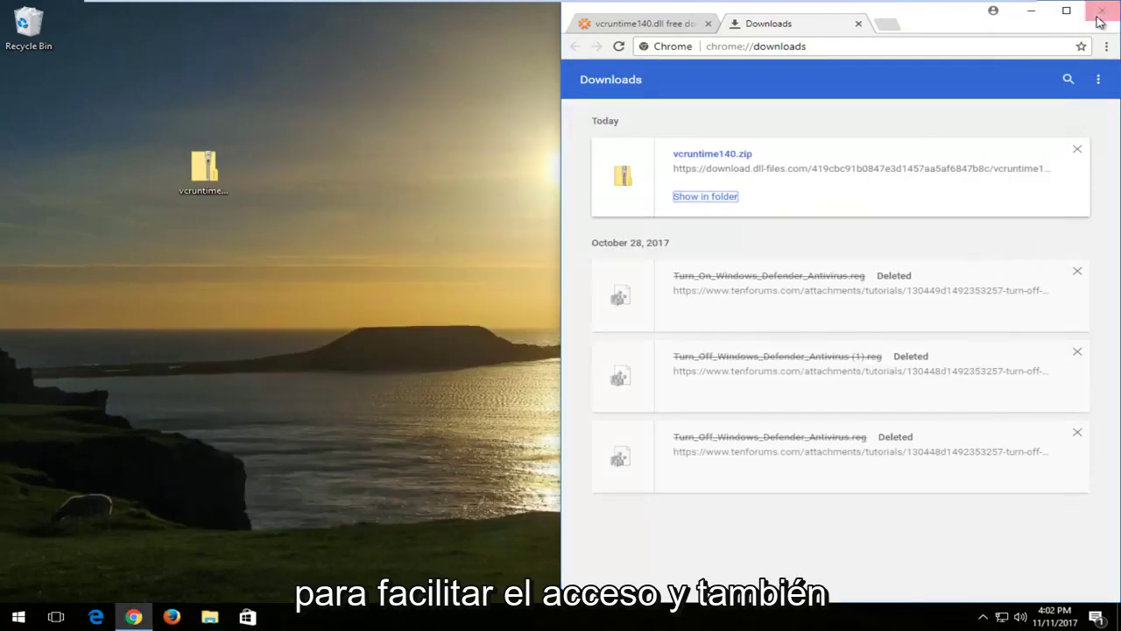
pyautogui.click(1098, 18)
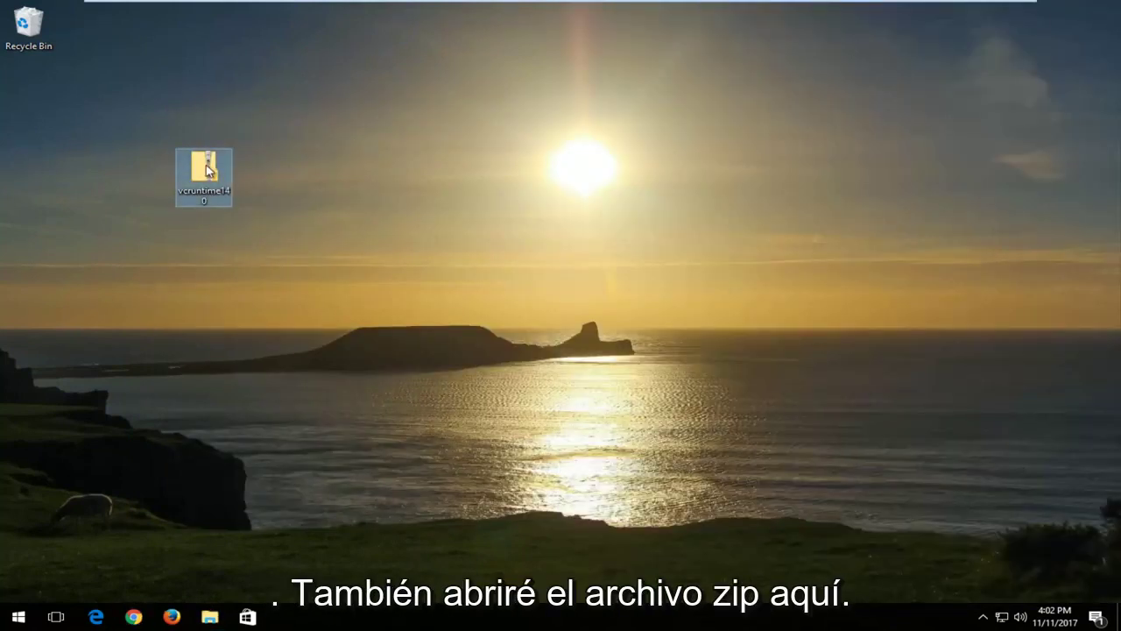
# Copy vcruntime140.dll out of the zip onto the desktop
pyautogui.moveTo(209, 169); pyautogui.dragTo(47, 121)
pyautogui.doubleClick(44, 107)
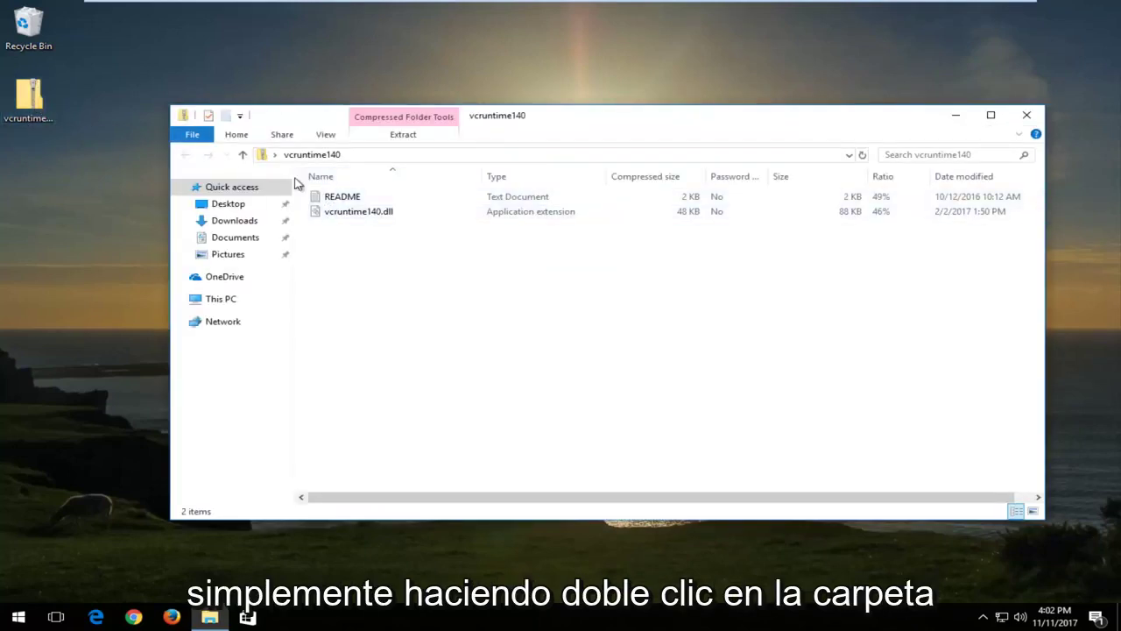
pyautogui.moveTo(328, 211); pyautogui.dragTo(96, 242)
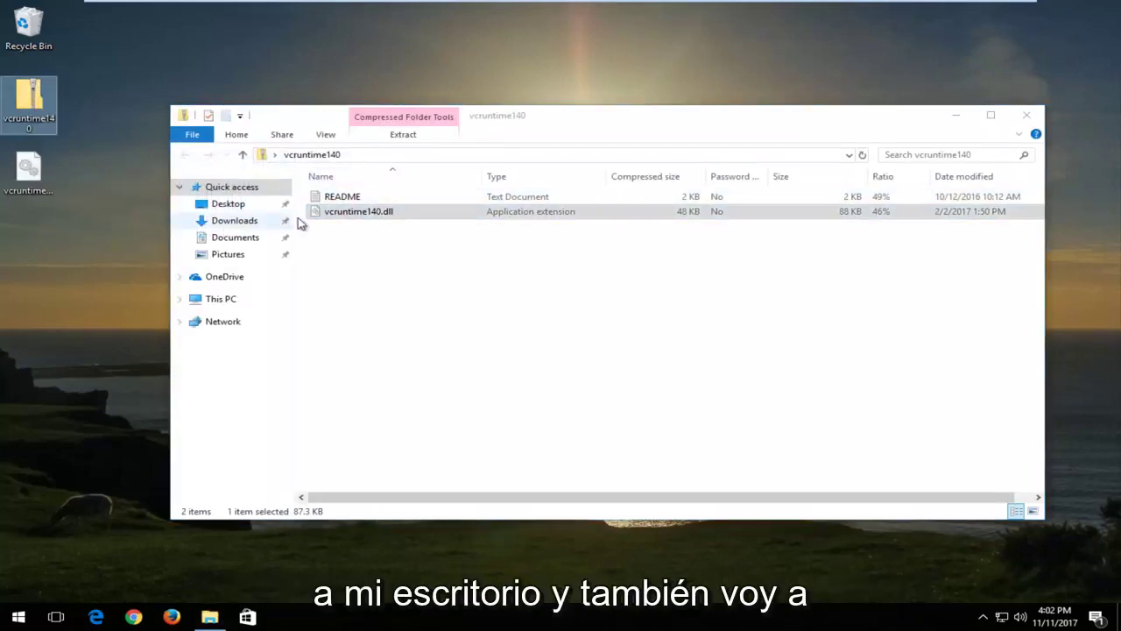
pyautogui.click(1028, 116)
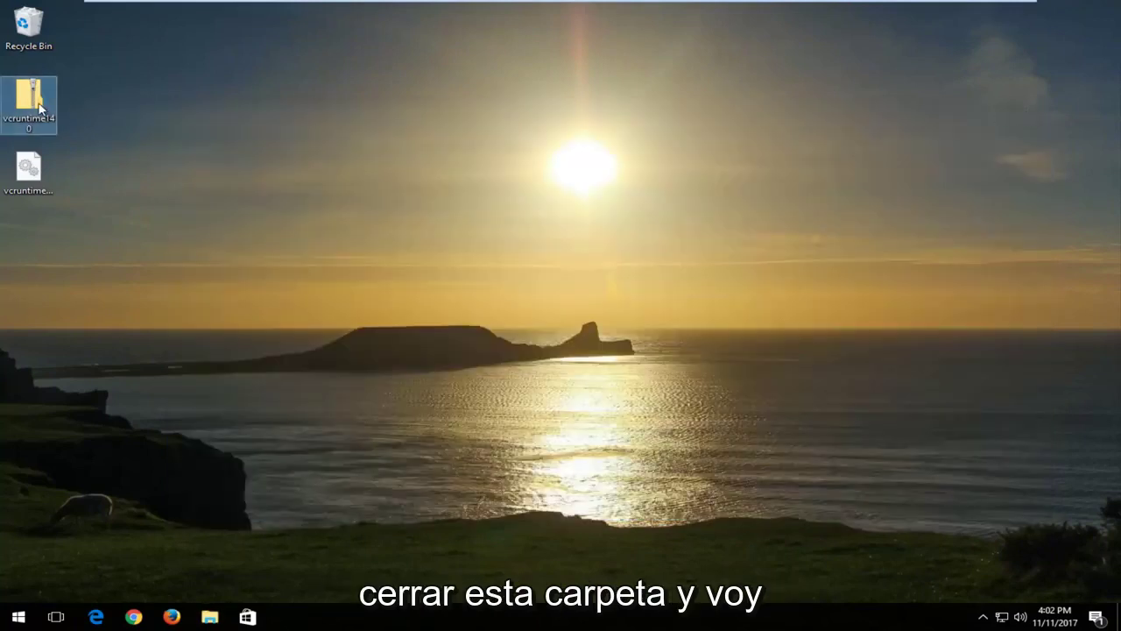
# Send the vcruntime140 zip to the Recycle Bin and tidy the DLL icon
pyautogui.moveTo(33, 103); pyautogui.dragTo(31, 28)
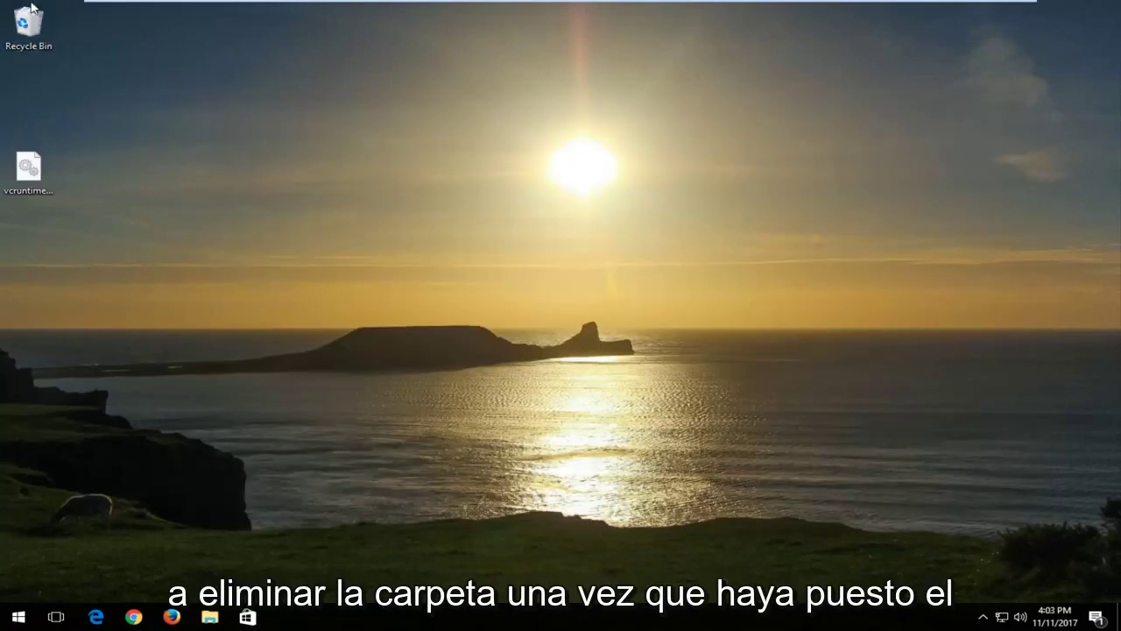
pyautogui.moveTo(50, 174); pyautogui.dragTo(107, 110)
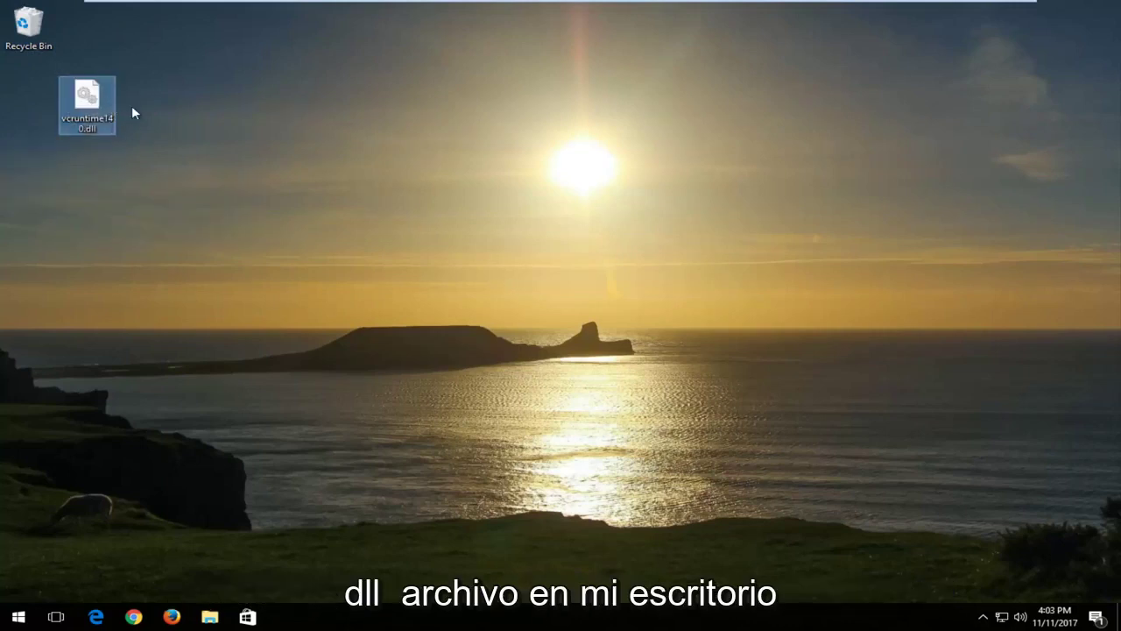
pyautogui.click(171, 199)
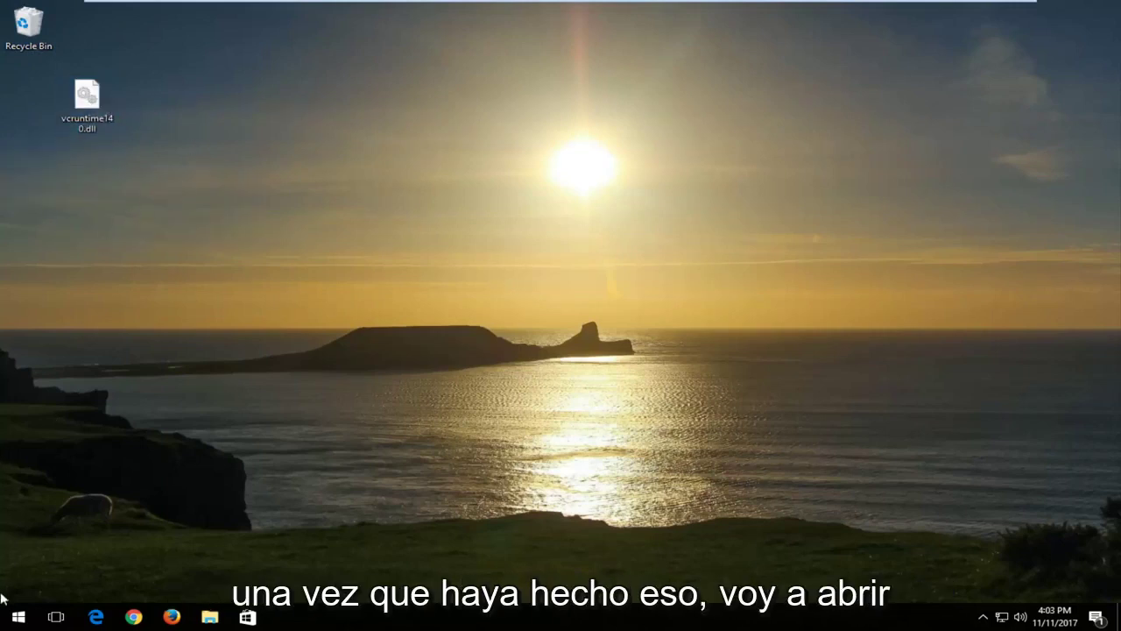
# Open This PC from a Start search
pyautogui.click(17, 617)
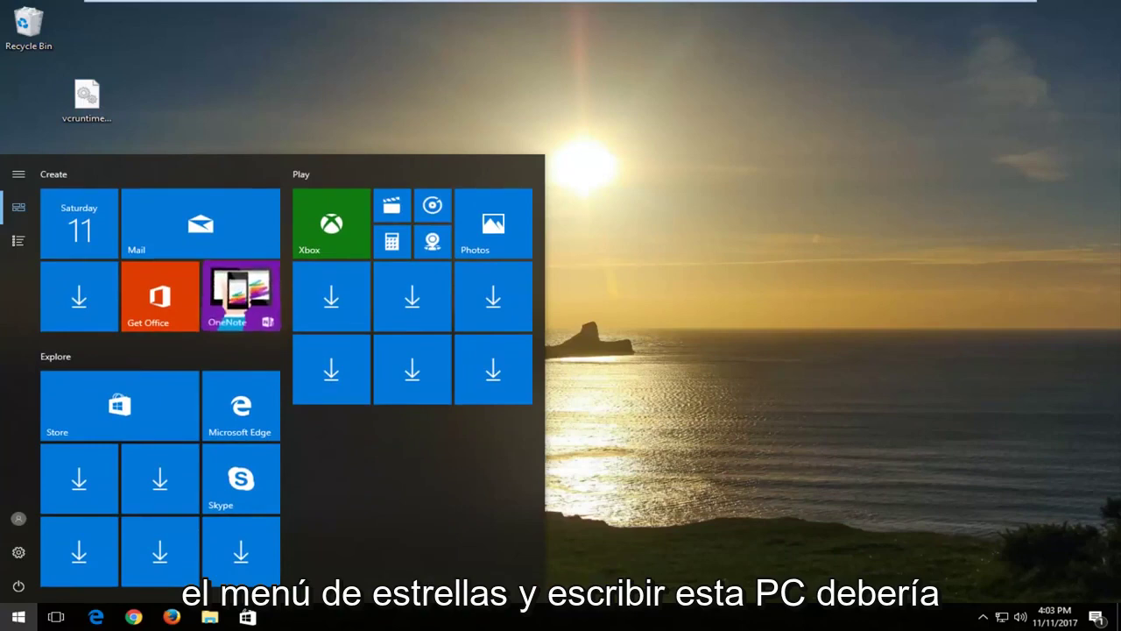
pyautogui.write('this pc')
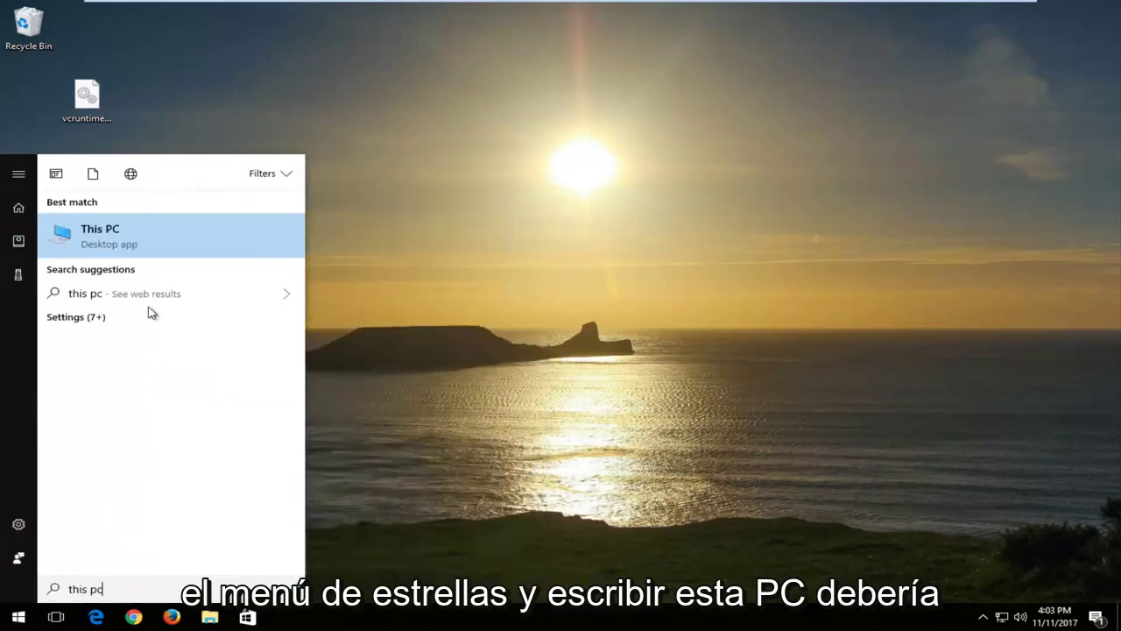
pyautogui.click(166, 248)
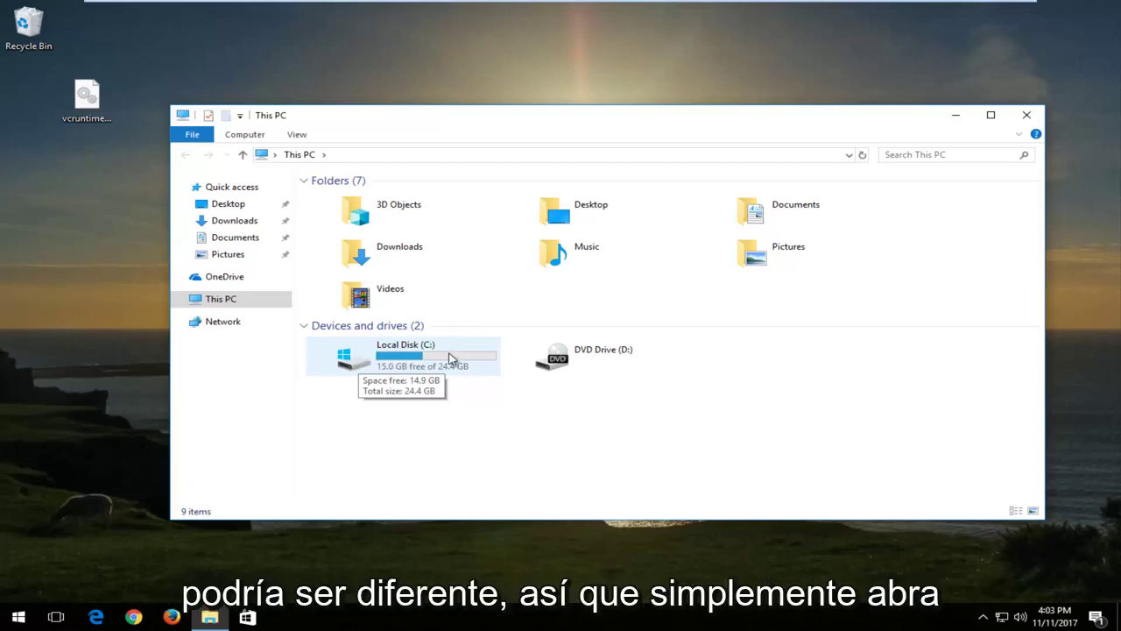
# Go to C:\Windows, find System32, and drag vcruntime140.dll onto it
pyautogui.doubleClick(370, 362)
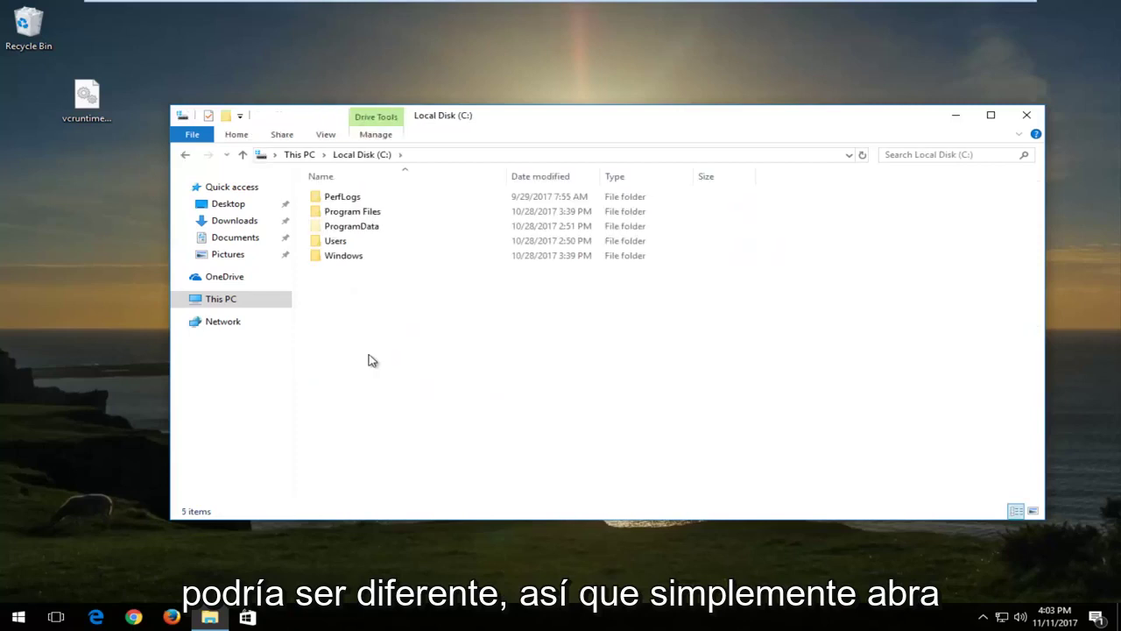
pyautogui.doubleClick(342, 259)
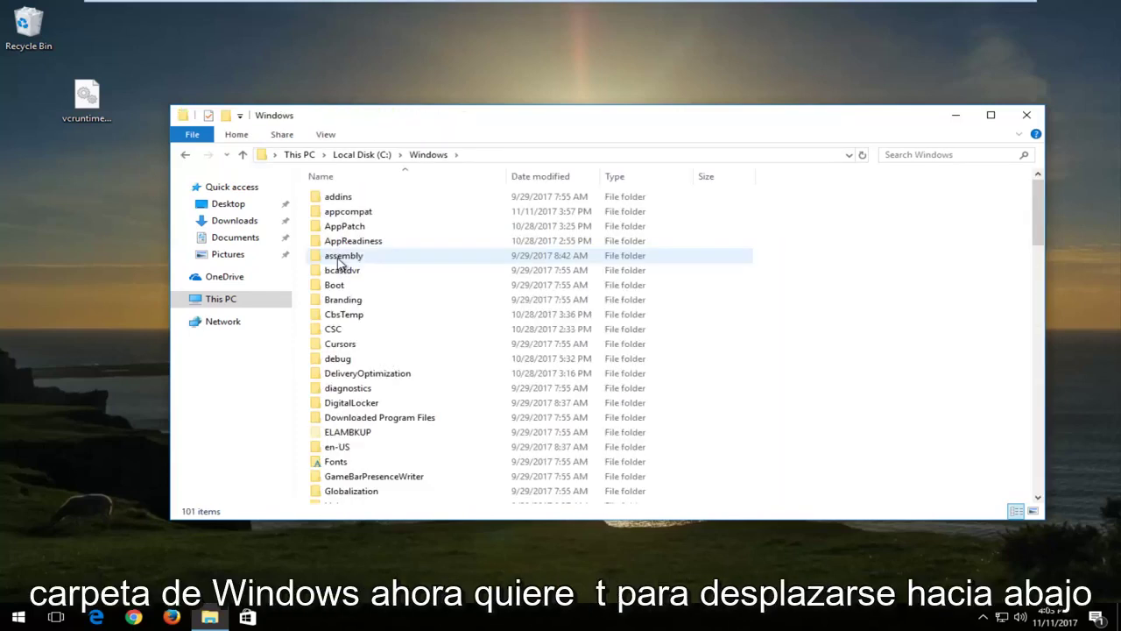
pyautogui.scroll(-12, 361, 312)
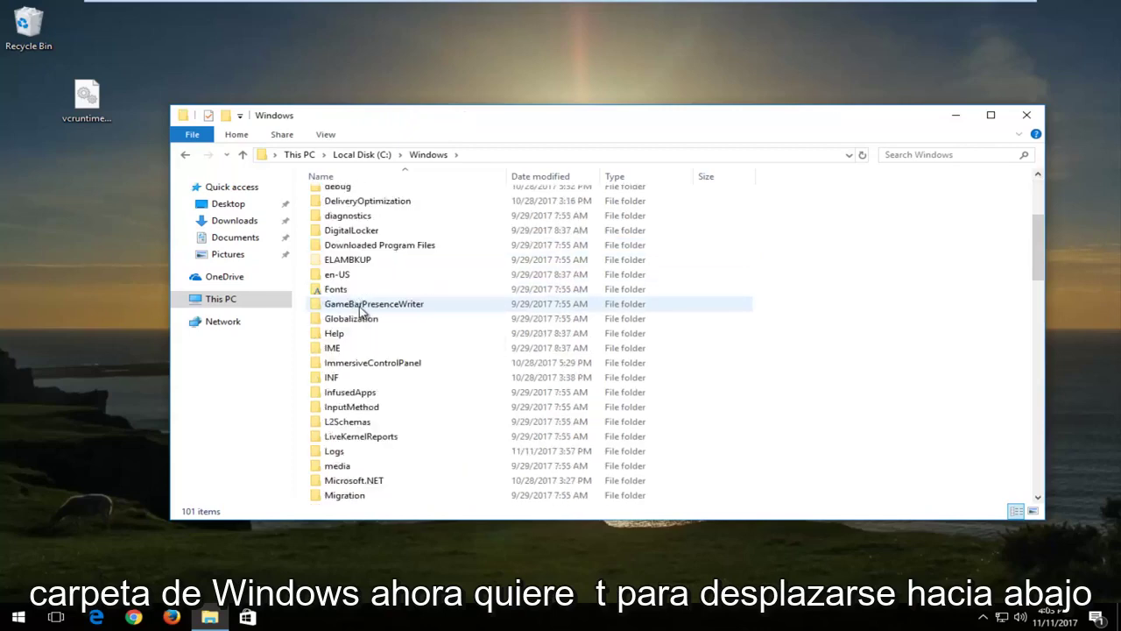
pyautogui.scroll(-3, 352, 316)
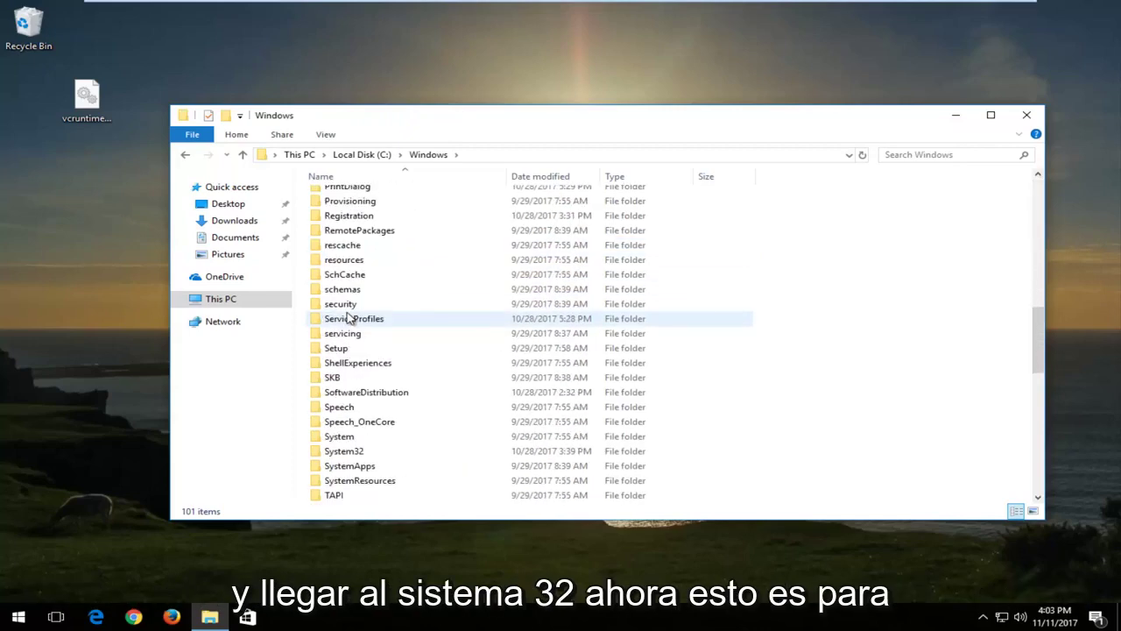
pyautogui.click(342, 408)
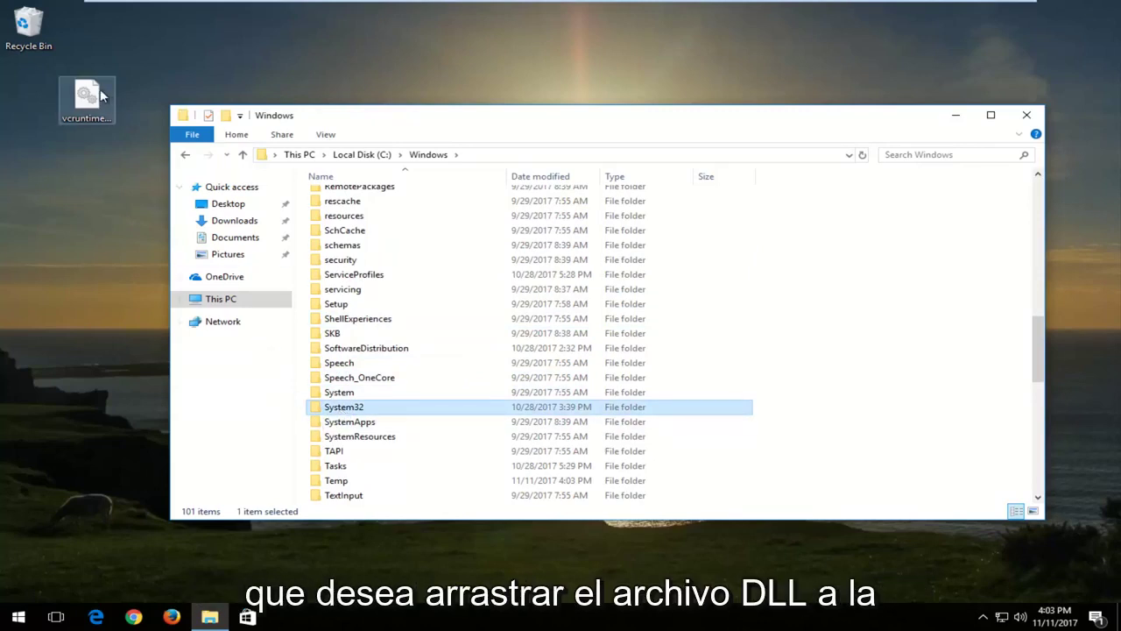
pyautogui.moveTo(87, 99); pyautogui.dragTo(332, 408)
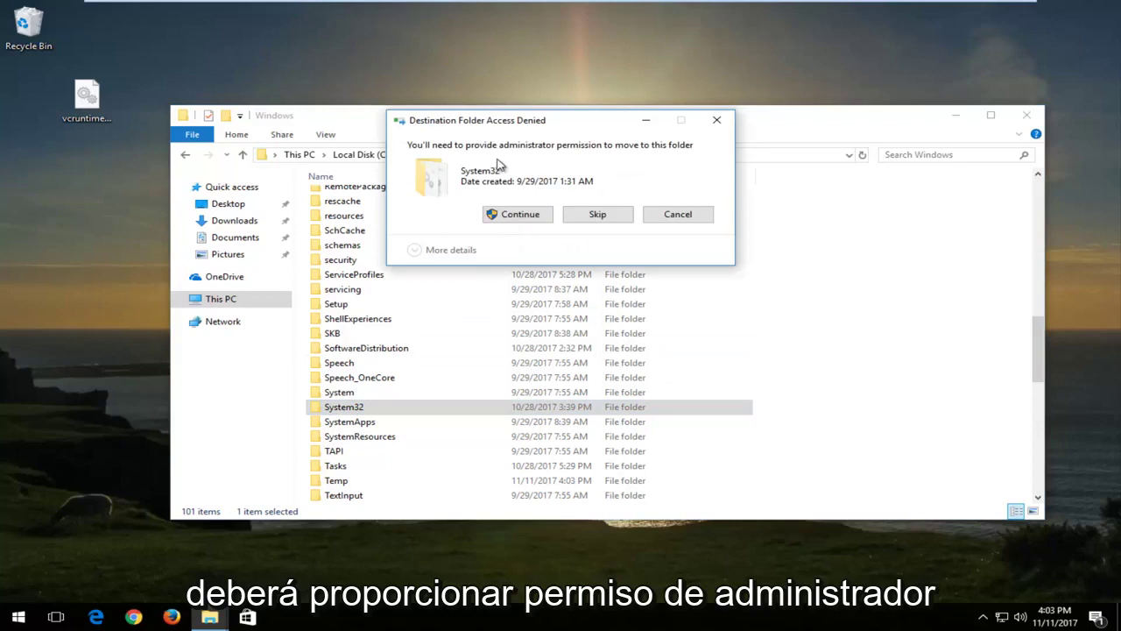
# Grant administrator permission with Continue so vcruntime140.dll moves into System32
pyautogui.click(512, 217)
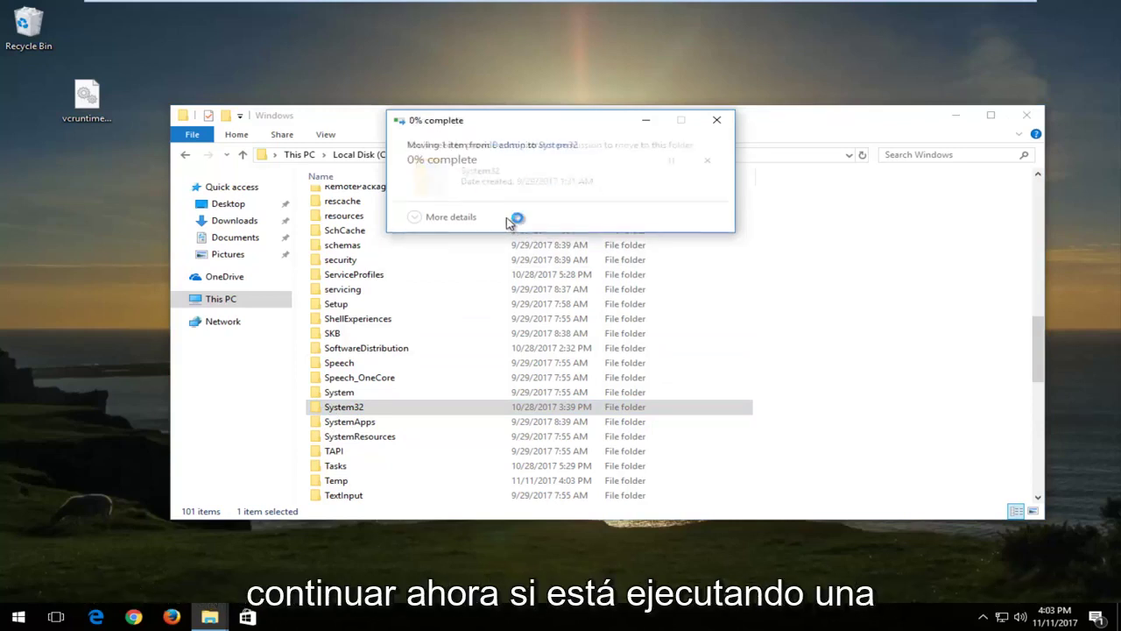